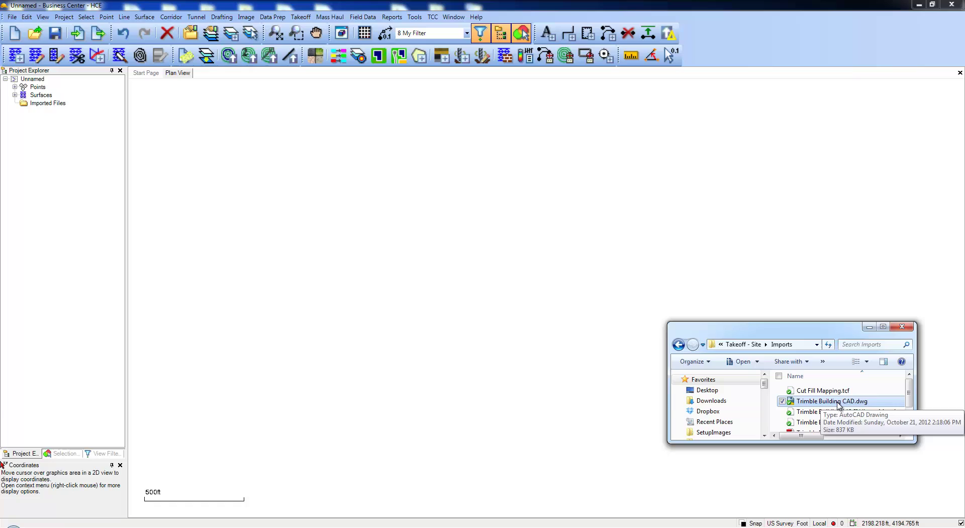
Import Trimble Building CAD.dwg from the Imports folder into the plan view and close the folder window
left_click_drag(837, 403, 616, 297)
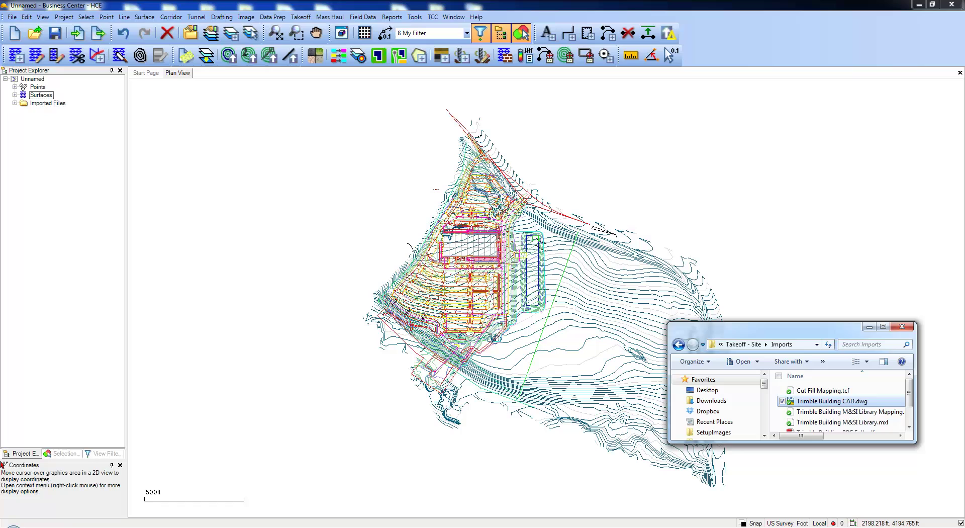
left_click(903, 327)
left_click(661, 284)
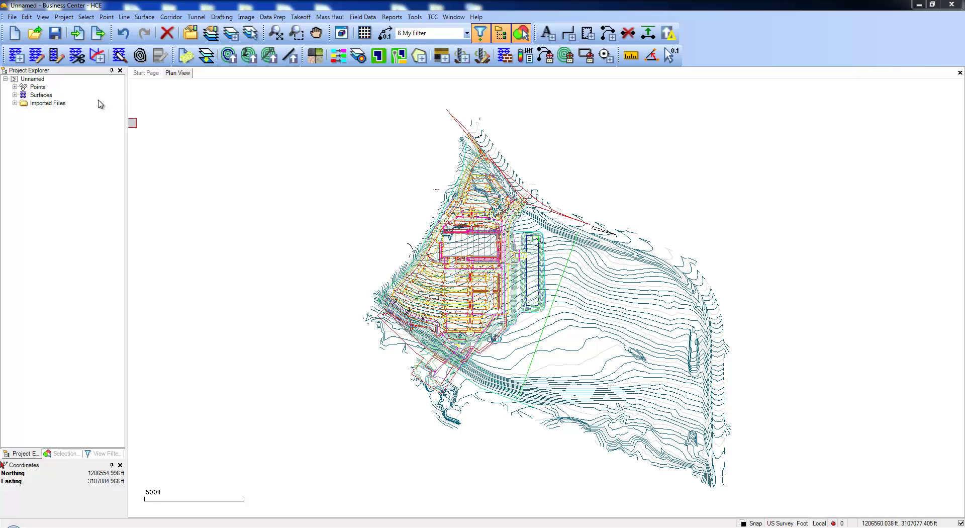
Start a file import from the Takeoff - Site Imports folder, opening the folder browser and closing it without a change
left_click(12, 17)
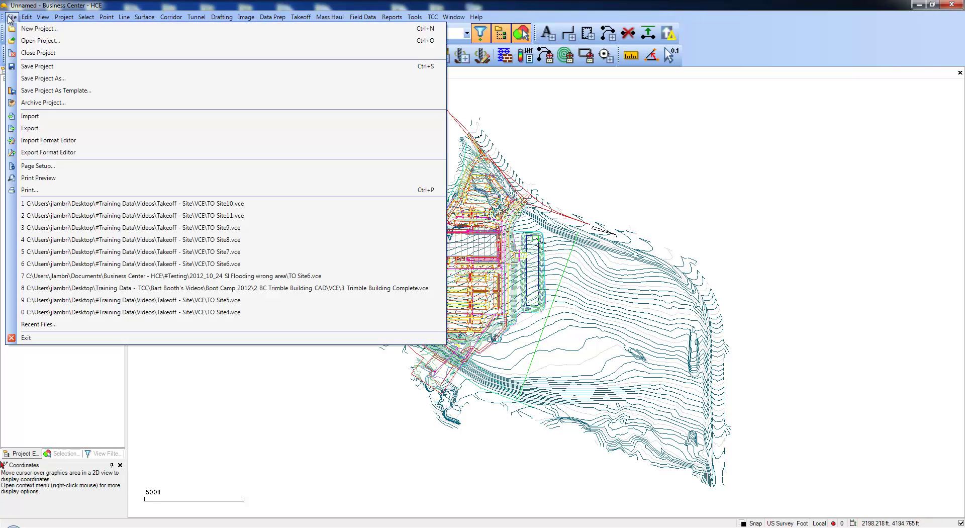
left_click(29, 116)
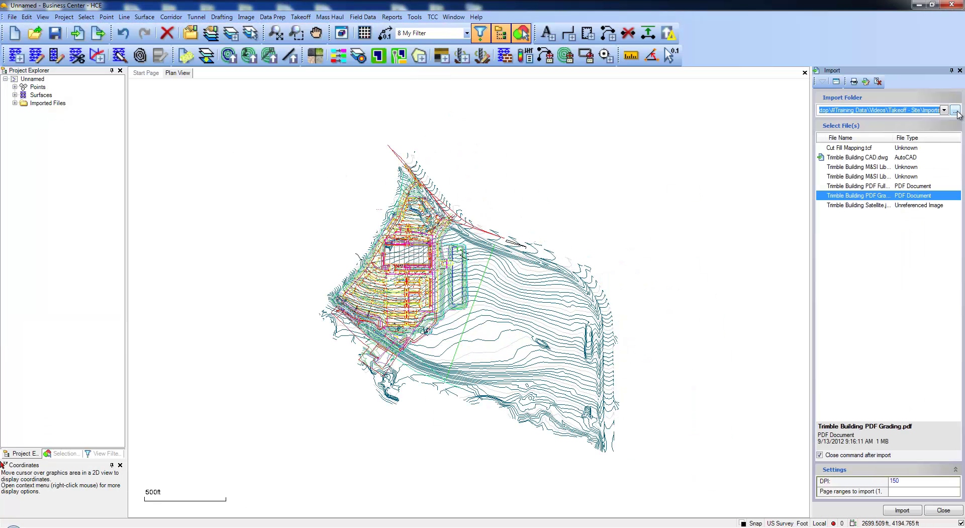
left_click(956, 112)
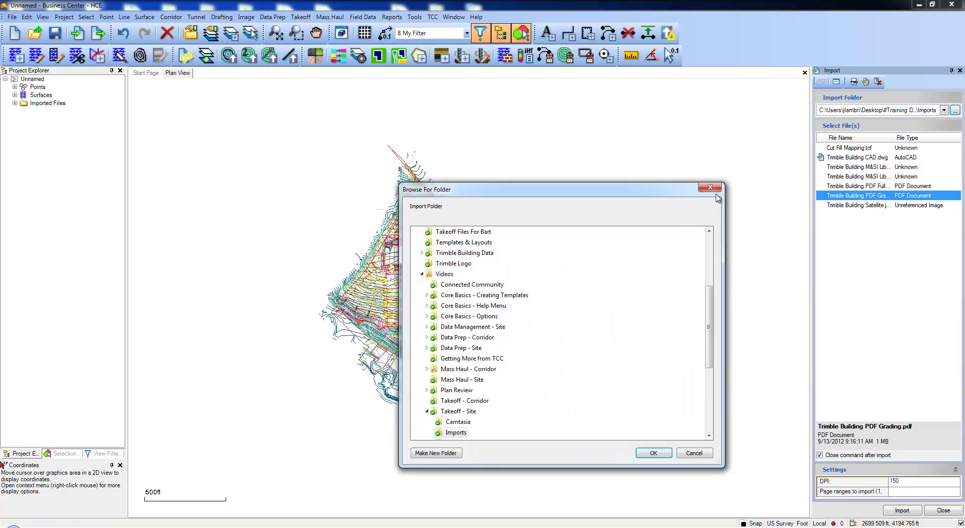
left_click(710, 187)
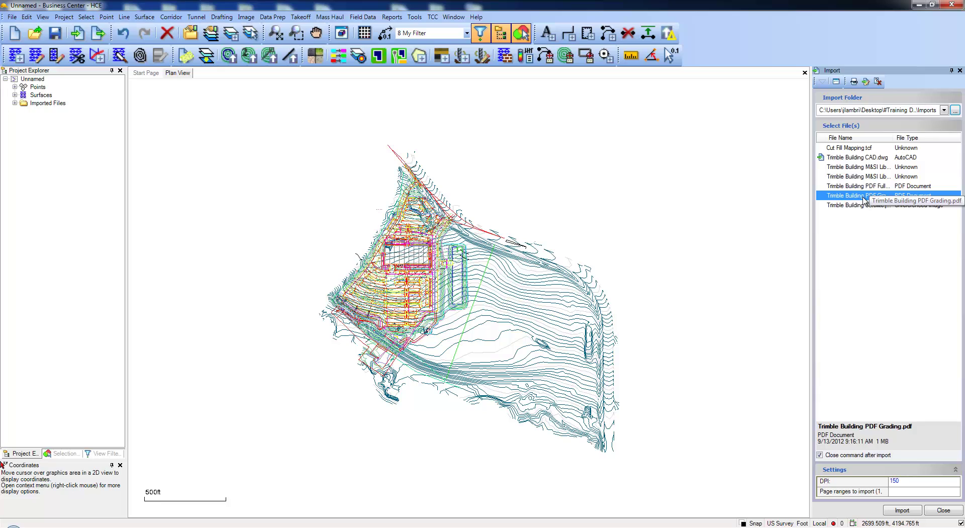
Switch to Adobe Acrobat to inspect the linework of Trimble Building PDF Grading.pdf up close around a curb island, and return to Business Center
left_click(853, 83)
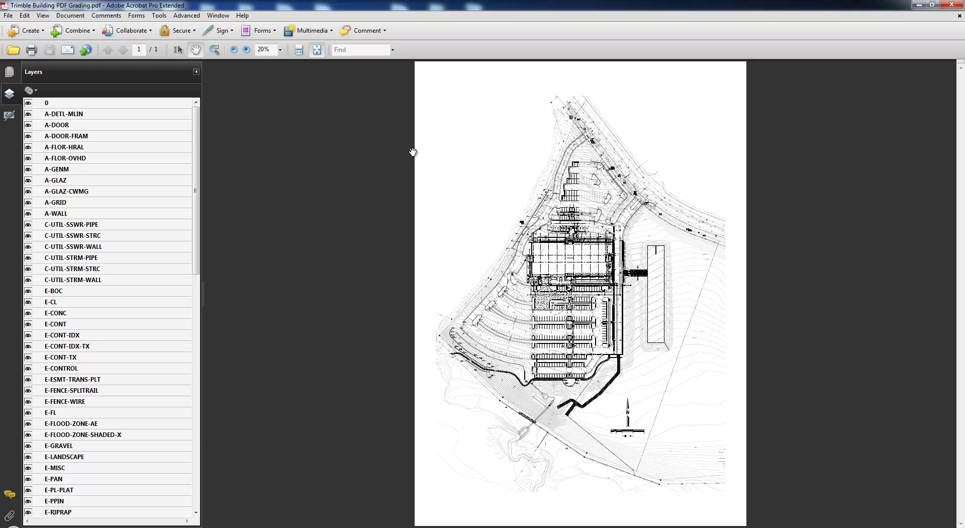
left_click(215, 50)
left_click_drag(526, 211, 580, 243)
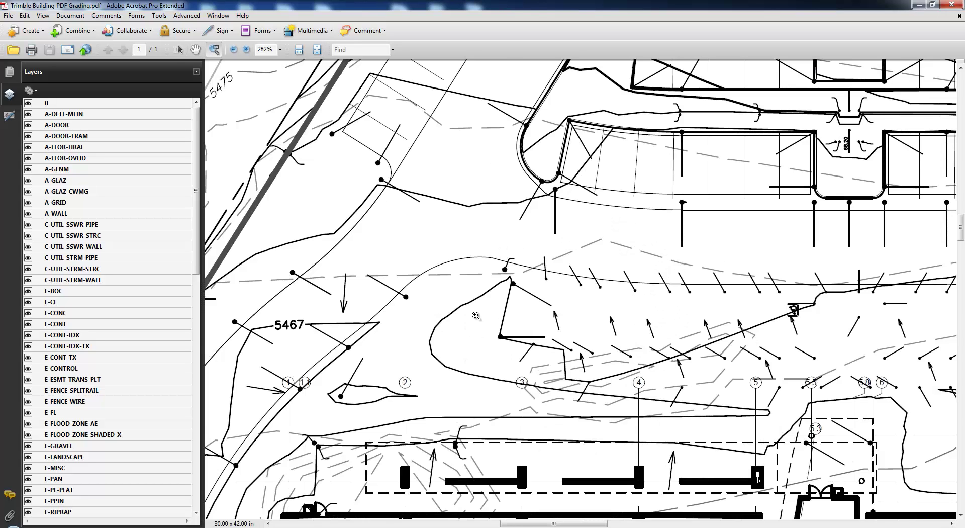
left_click_drag(489, 118, 608, 209)
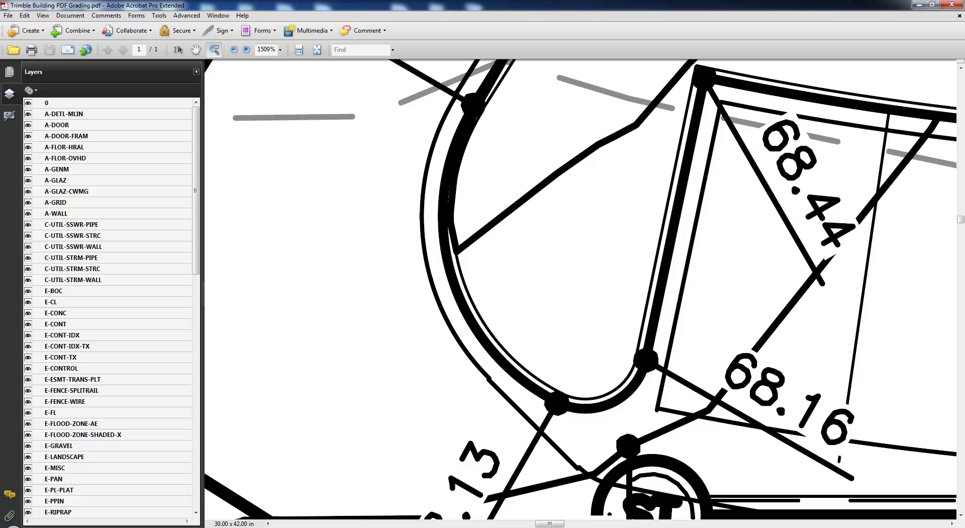
key("alt+Tab")
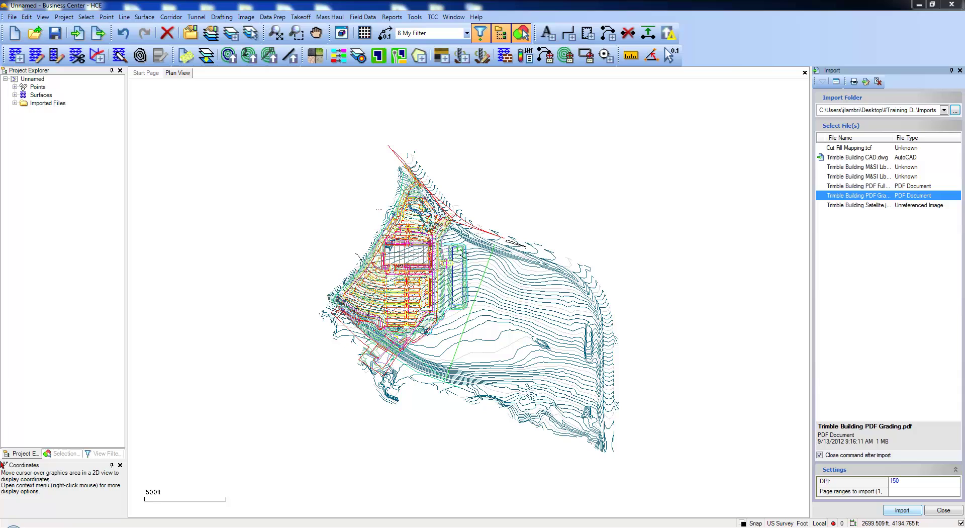
Import Trimble Building PDF Grading.pdf at 150 DPI and select it among the project's imported files
left_click(902, 510)
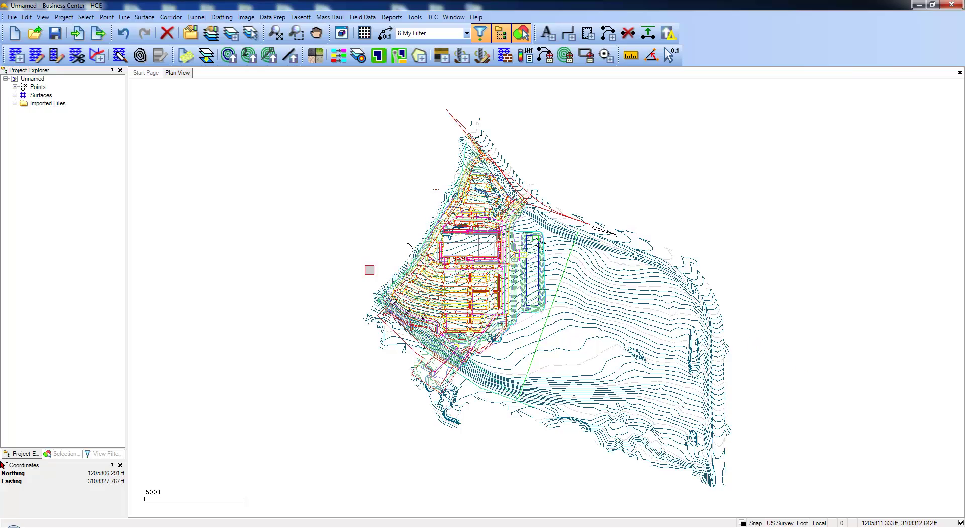
left_click(15, 103)
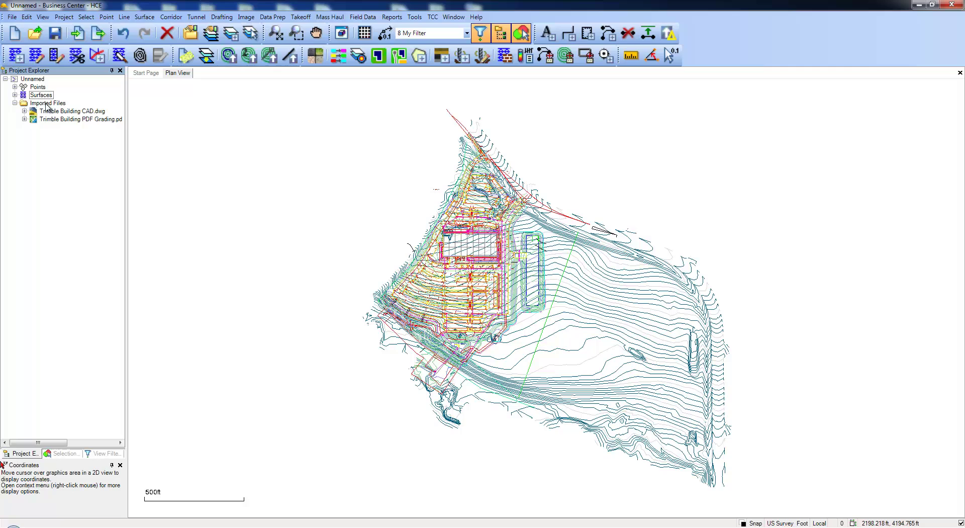
left_click(54, 122)
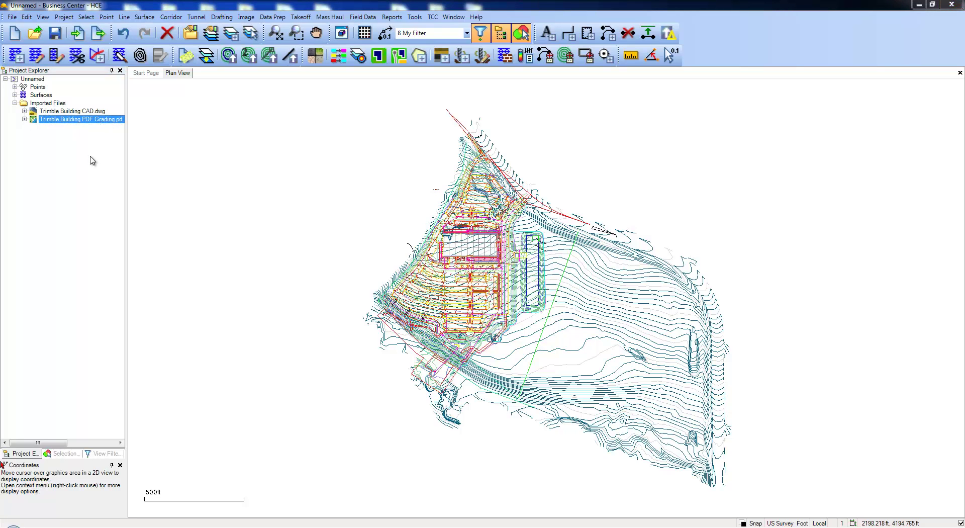
Start Georeference Vector PDF for the imported Trimble Building PDF Grading.pdf
right_click(70, 122)
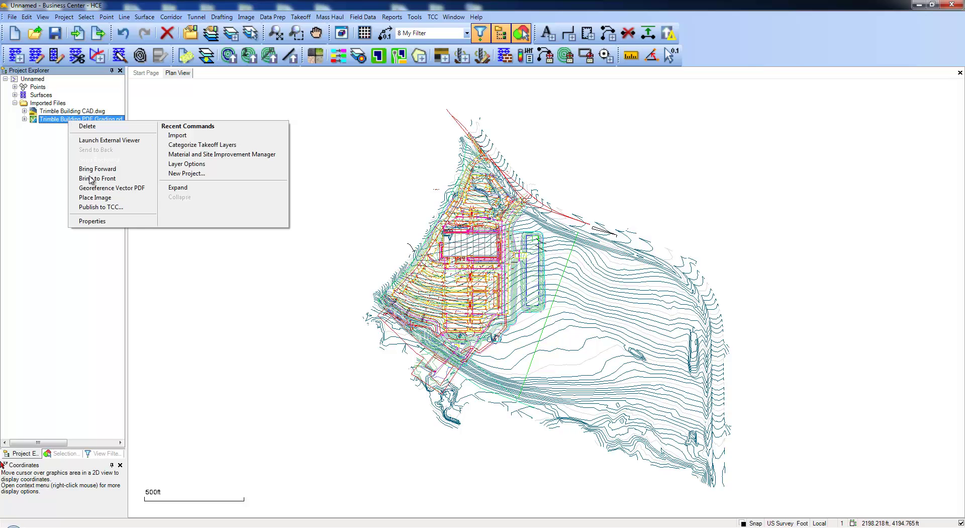
left_click(250, 17)
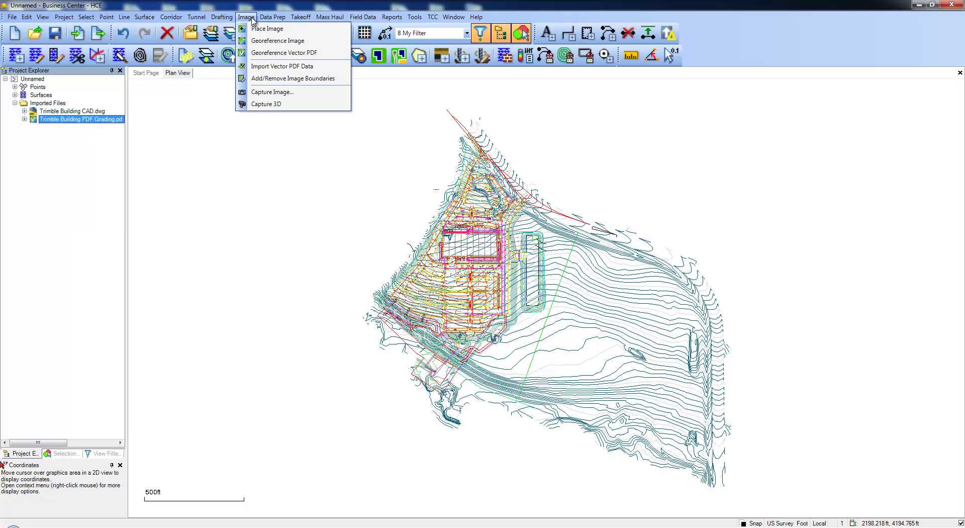
left_click(324, 53)
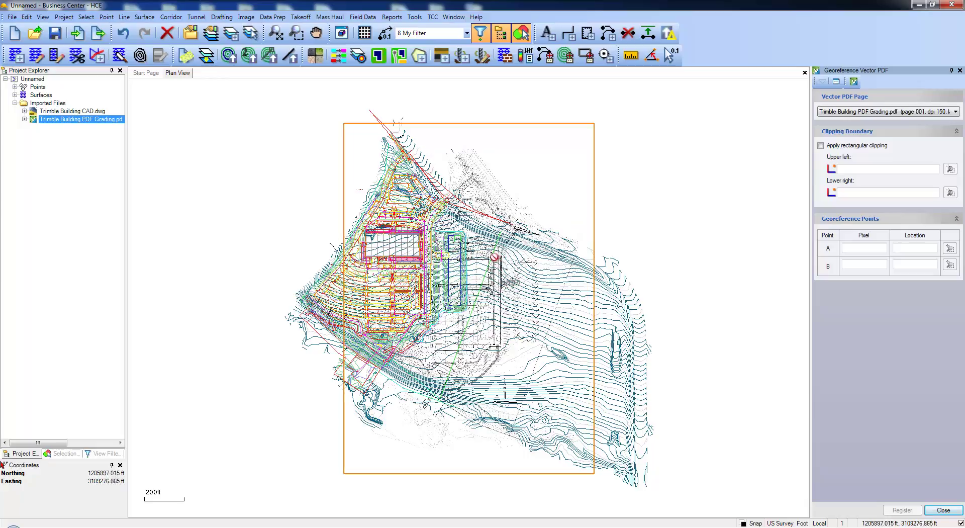
Examine how the PDF page overlaps the CAD linework around the two building outlines
scroll(470, 266, "up", 5)
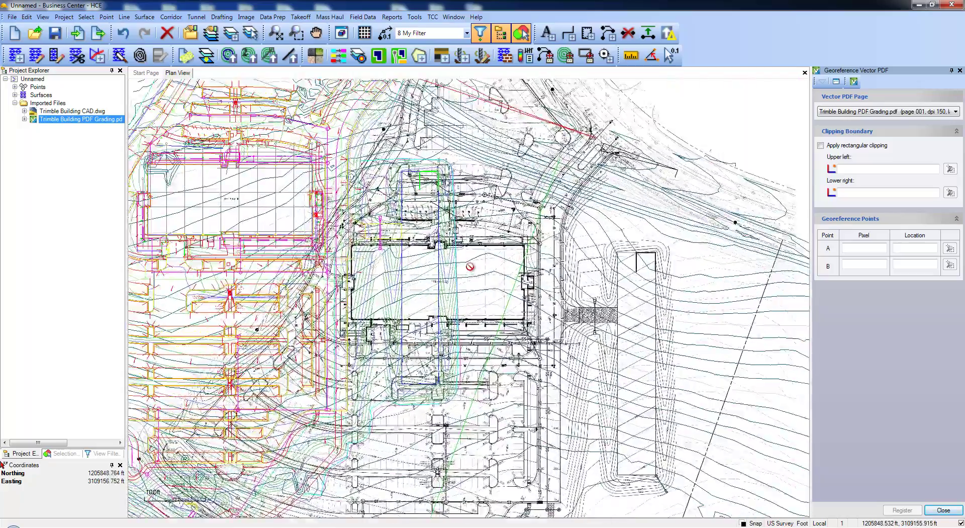
scroll(470, 267, "down", 5)
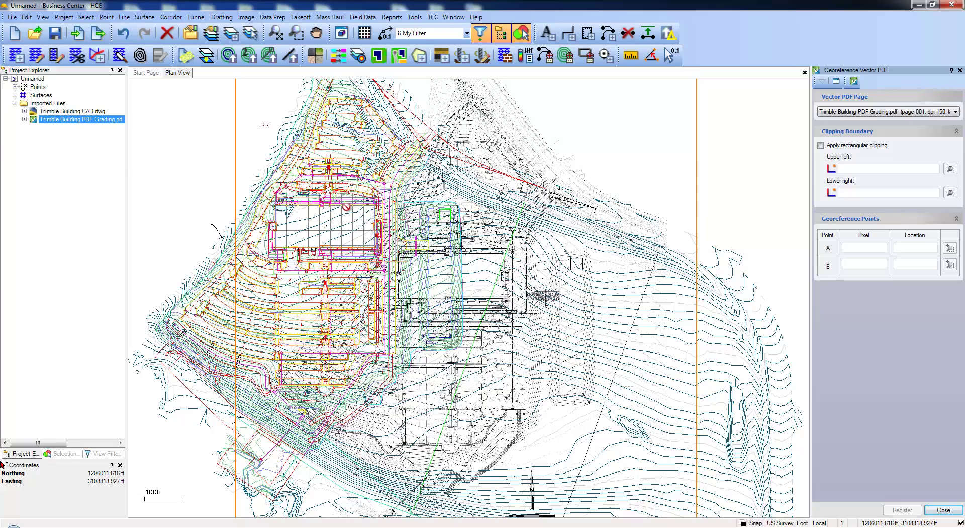
scroll(346, 206, "down", 3)
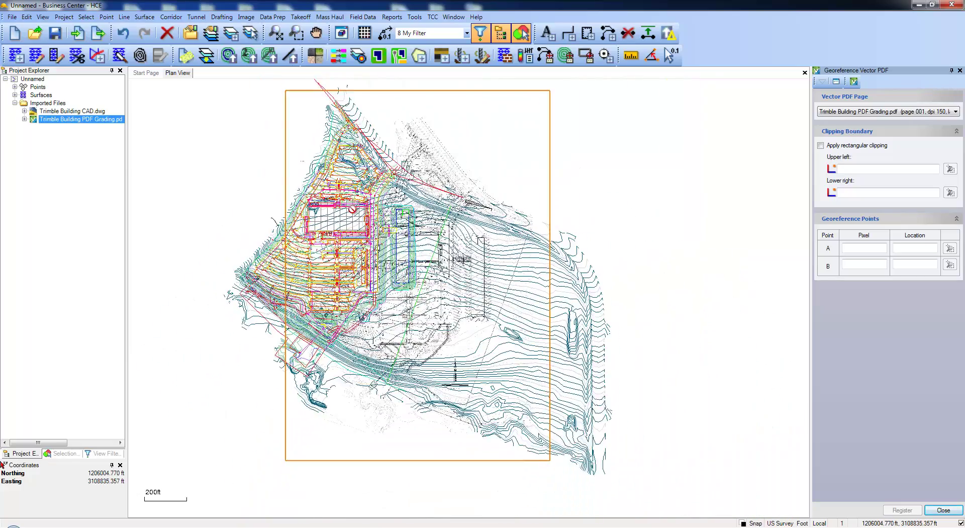
scroll(352, 209, "up", 3)
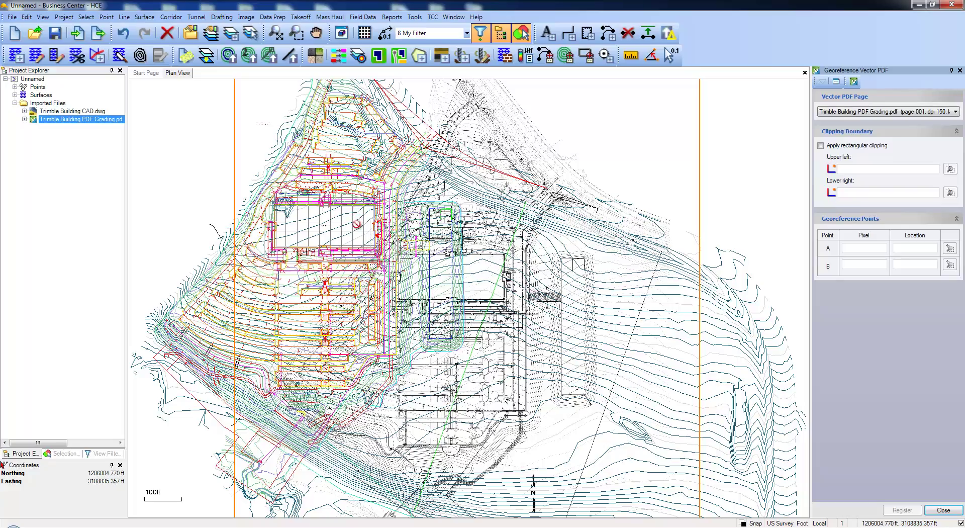
scroll(353, 209, "up", 6)
scroll(475, 236, "down", 2)
scroll(495, 240, "down", 3)
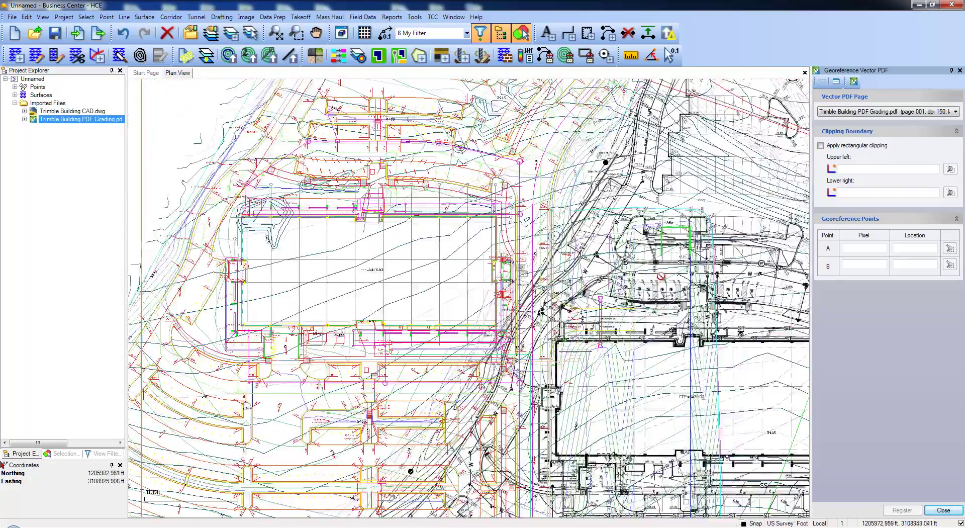
middle_click_drag(671, 285, 516, 255)
scroll(515, 256, "down", 2)
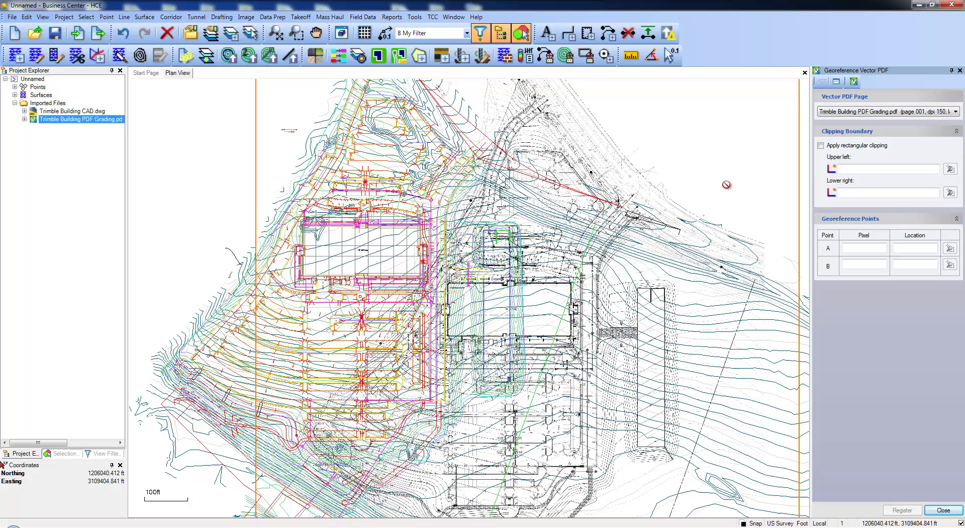
Set the vector PDF page to None, and reload page 001 of Trimble Building PDF Grading.pdf in empty space east of the CAD drawing
left_click(832, 115)
left_click(836, 123)
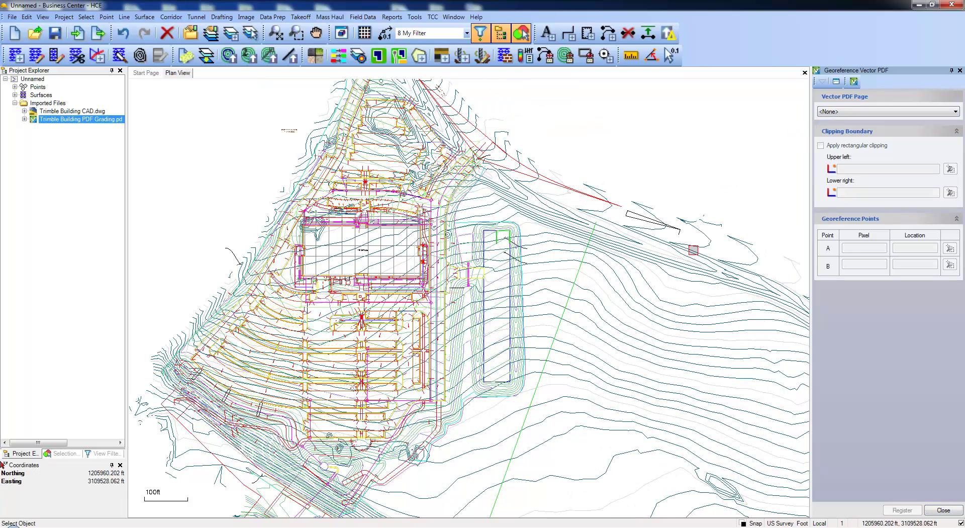
scroll(593, 217, "down", 4)
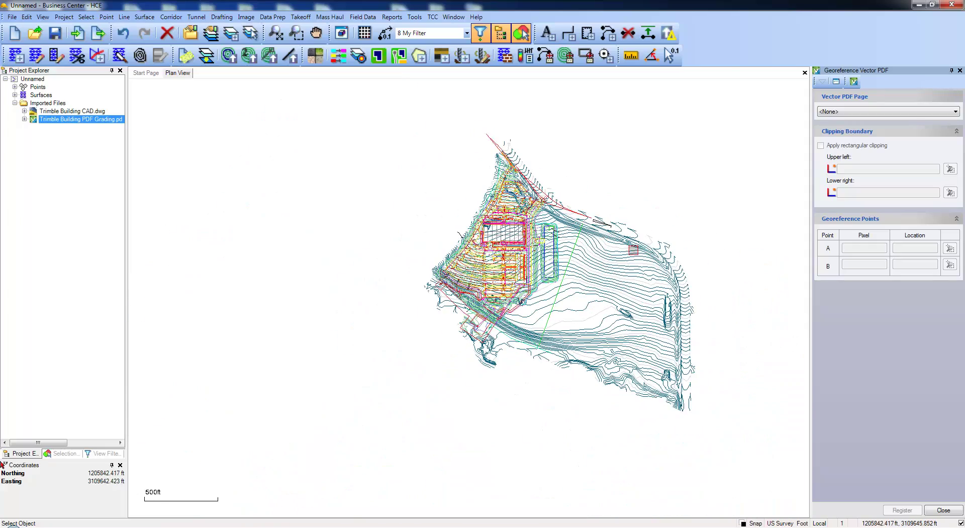
middle_click_drag(633, 250, 76, 250)
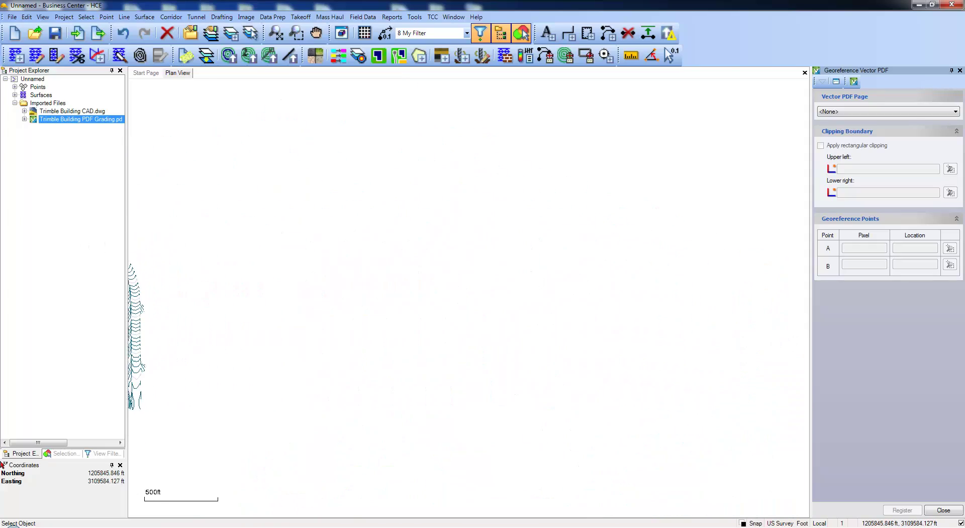
left_click(861, 113)
left_click(862, 127)
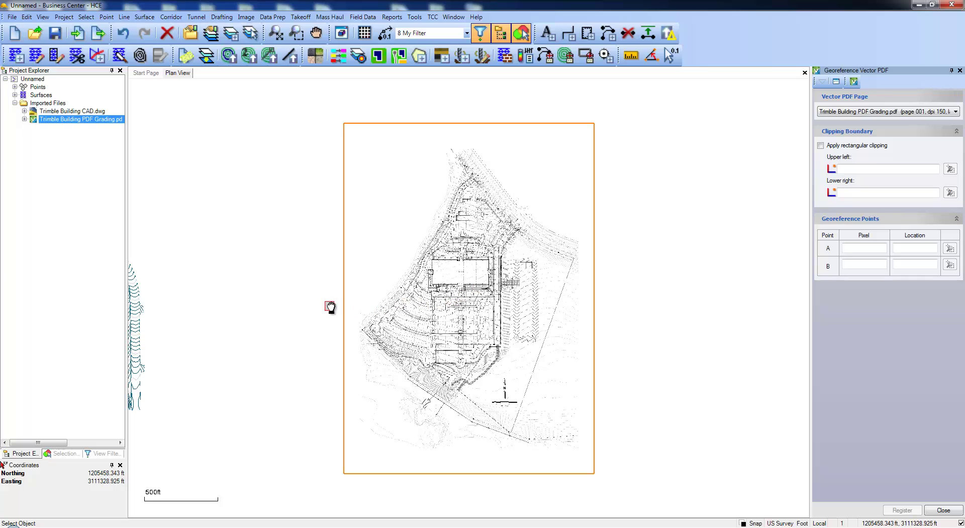
middle_click_drag(329, 306, 587, 299)
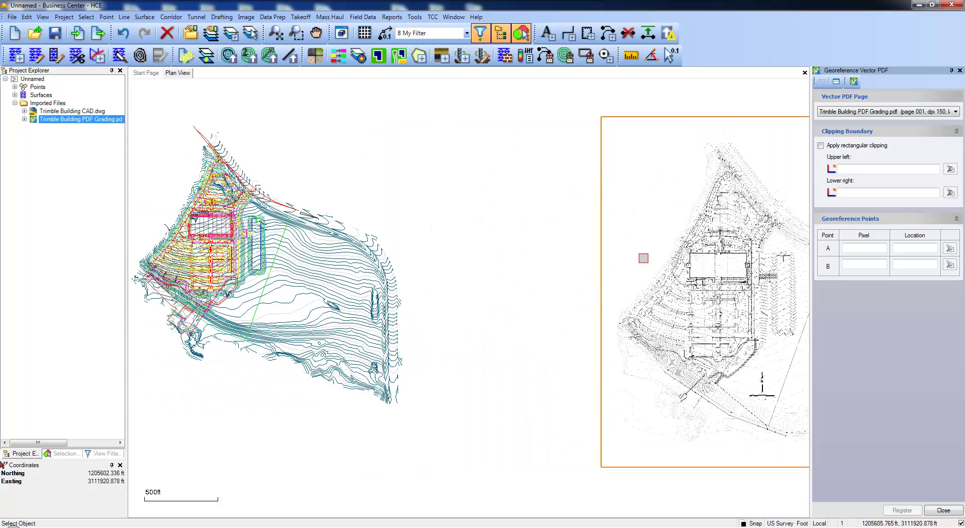
Pick the pixel for georeference point A at the inner curb corner beside the 77.62 spot elevation on the PDF
left_click(863, 248)
scroll(736, 209, "up", 3)
scroll(714, 188, "up", 5)
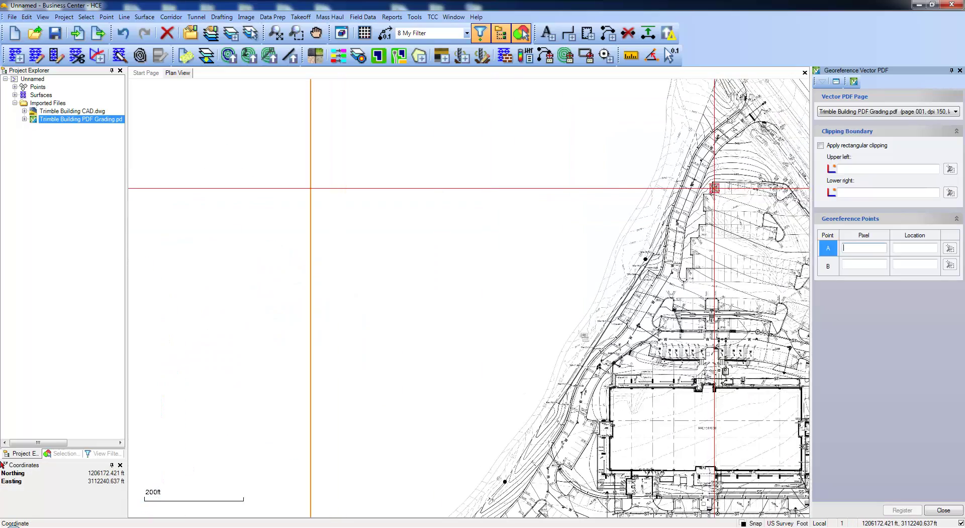
scroll(714, 178, "up", 5)
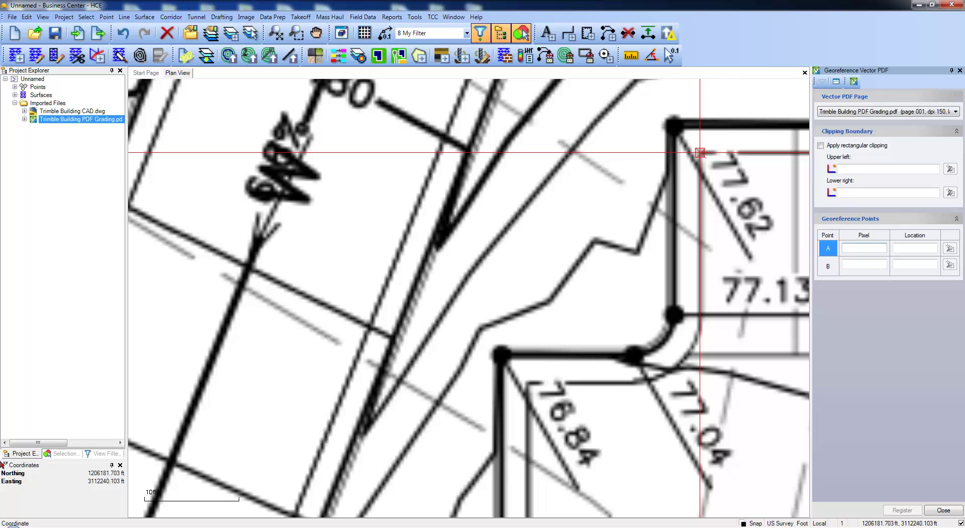
scroll(700, 153, "down", 2)
left_click(689, 199)
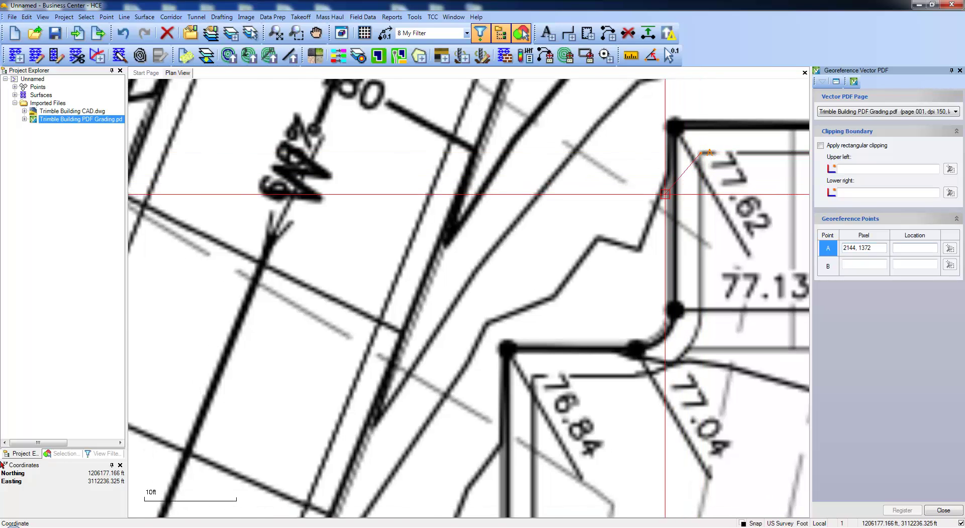
Set point A's location to the matching curb corner beside the 77.62 spot elevation in the CAD drawing
scroll(654, 196, "down", 3)
scroll(626, 211, "down", 5)
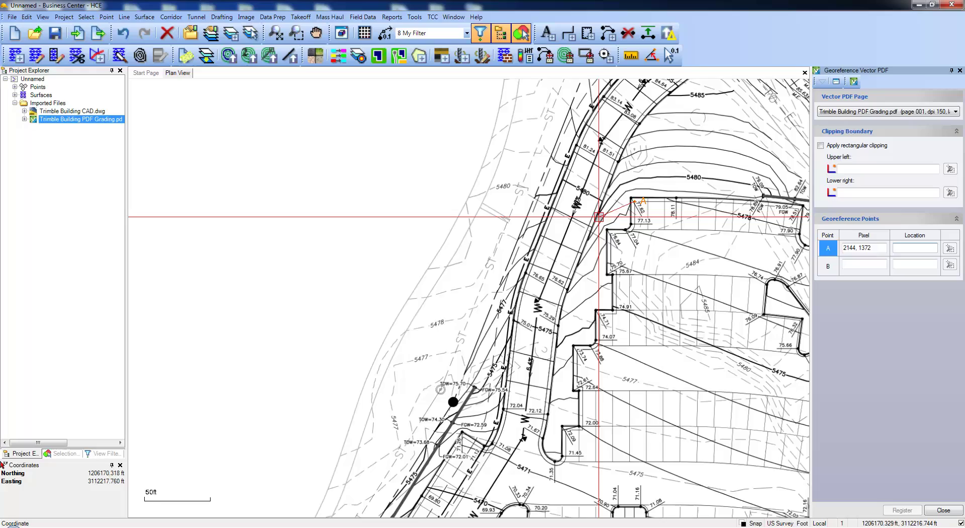
middle_click_drag(407, 222, 609, 219)
scroll(470, 211, "down", 1)
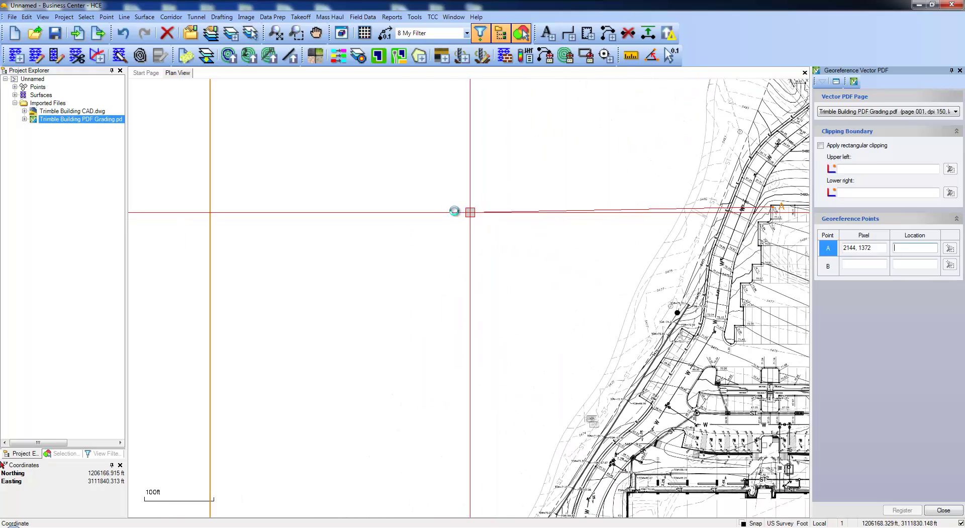
scroll(469, 212, "down", 2)
middle_click_drag(325, 199, 630, 232)
scroll(479, 214, "down", 1)
scroll(418, 209, "down", 2)
middle_click_drag(325, 198, 689, 162)
scroll(341, 201, "up", 8)
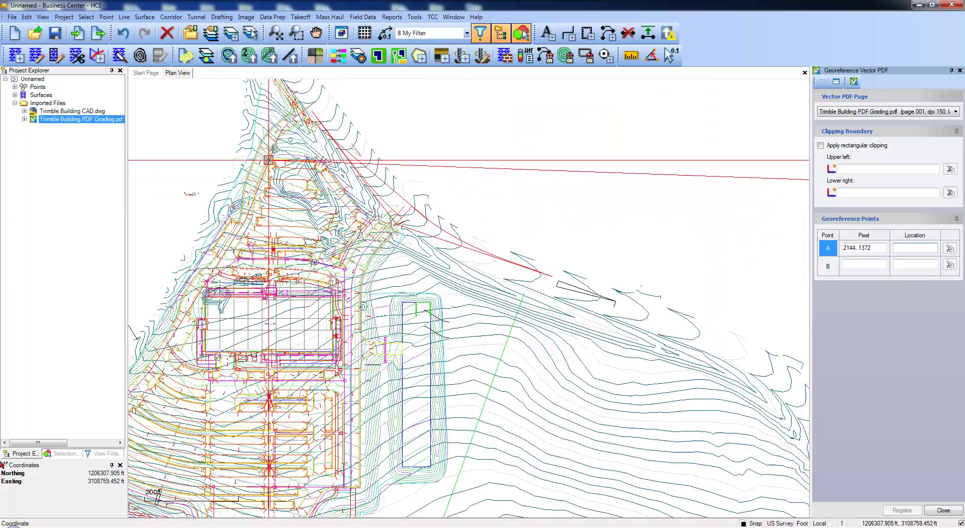
scroll(280, 162, "up", 3)
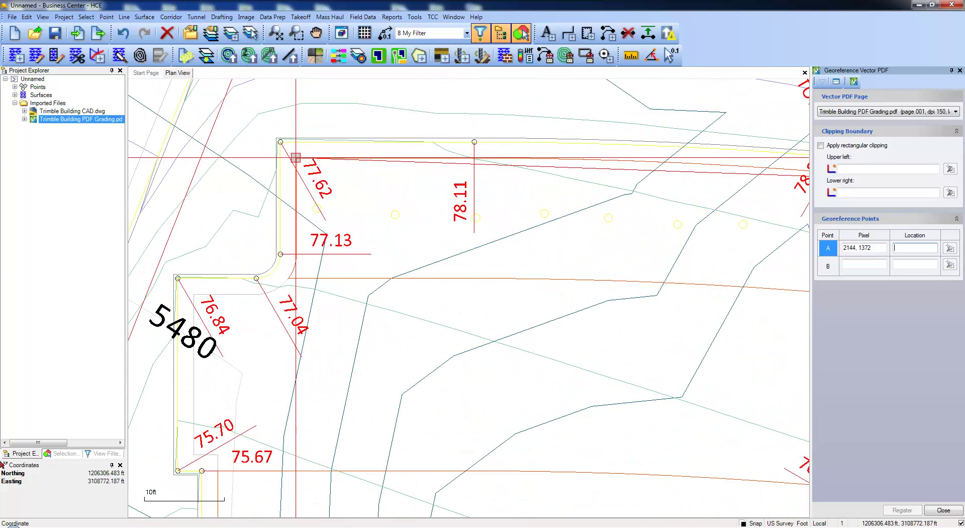
left_click(301, 158)
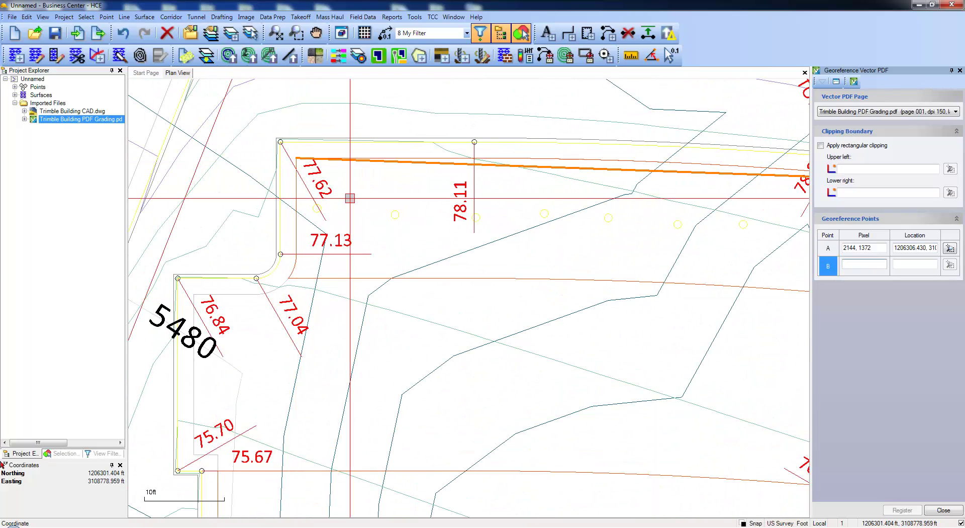
Pick the pixel for georeference point B at the curb corner beside the 56.44 spot elevation on the PDF
middle_click_drag(572, 280, 360, 232)
scroll(360, 232, "down", 3)
scroll(464, 249, "down", 6)
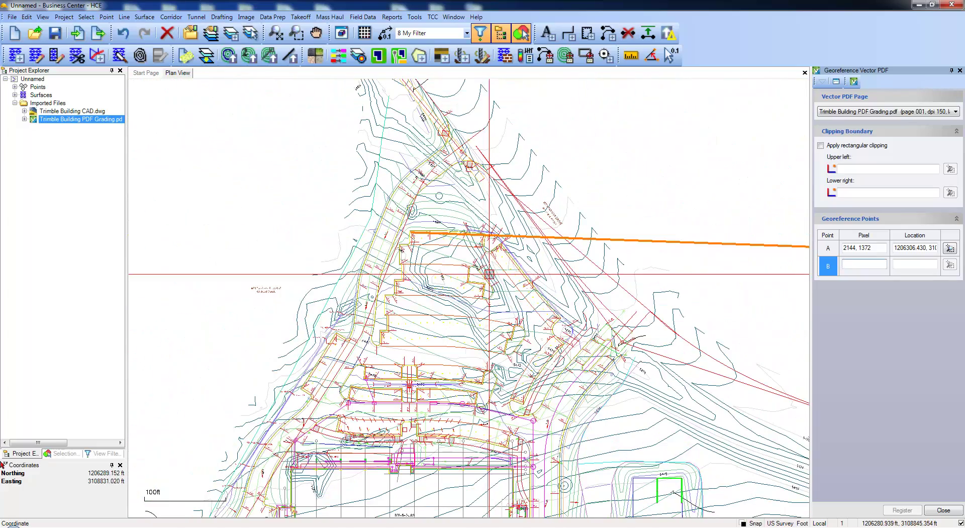
middle_click_drag(594, 353, 266, 197)
scroll(603, 357, "down", 4)
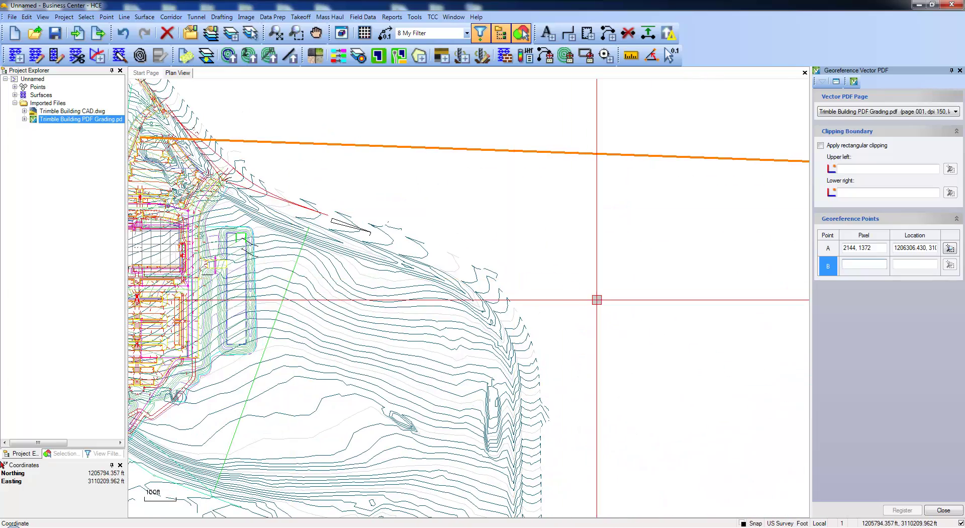
scroll(623, 323, "down", 3)
middle_click_drag(420, 279, 46, 189)
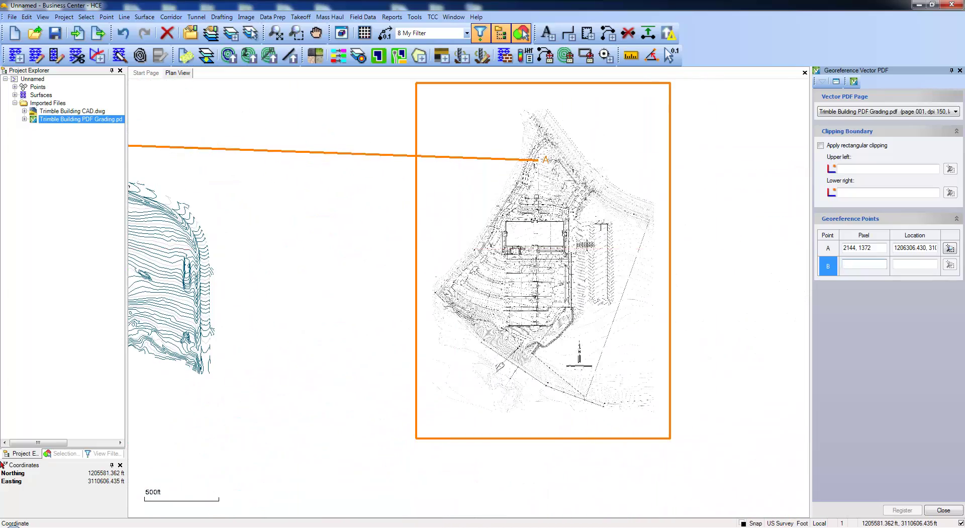
scroll(625, 348, "up", 5)
scroll(557, 311, "up", 3)
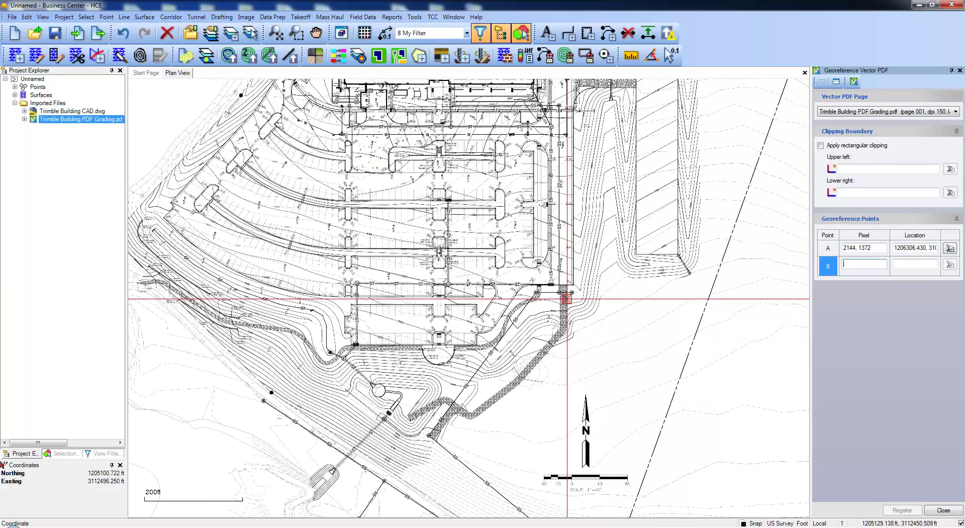
scroll(569, 292, "up", 3)
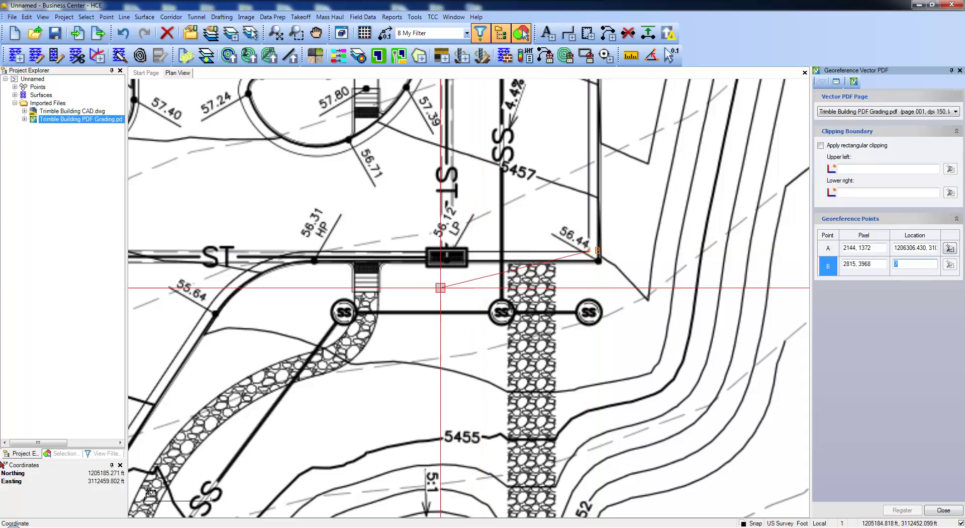
Set point B's location to the matching inner curb corner beside the 56.44 spot elevation in the CAD drawing
scroll(381, 291, "down", 6)
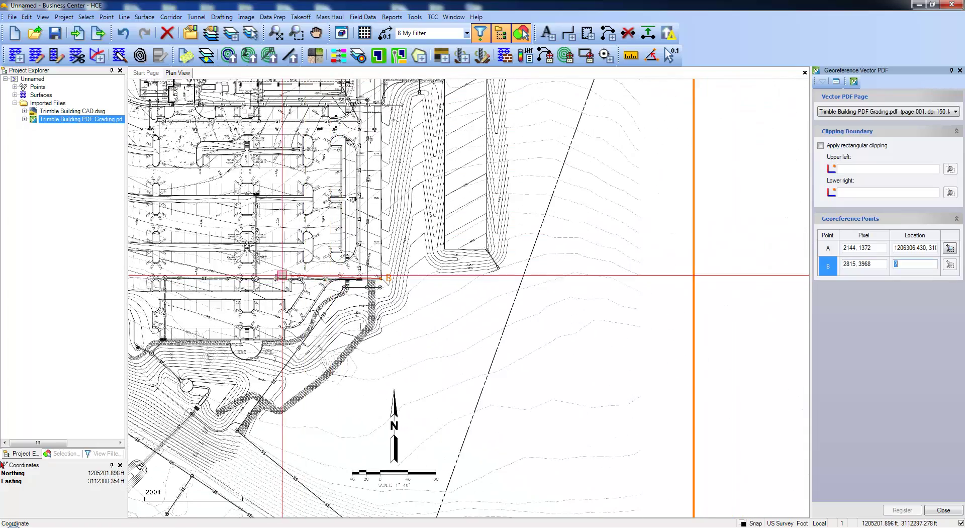
middle_click_drag(451, 289, 493, 288)
middle_click_drag(170, 262, 495, 288)
scroll(322, 279, "down", 2)
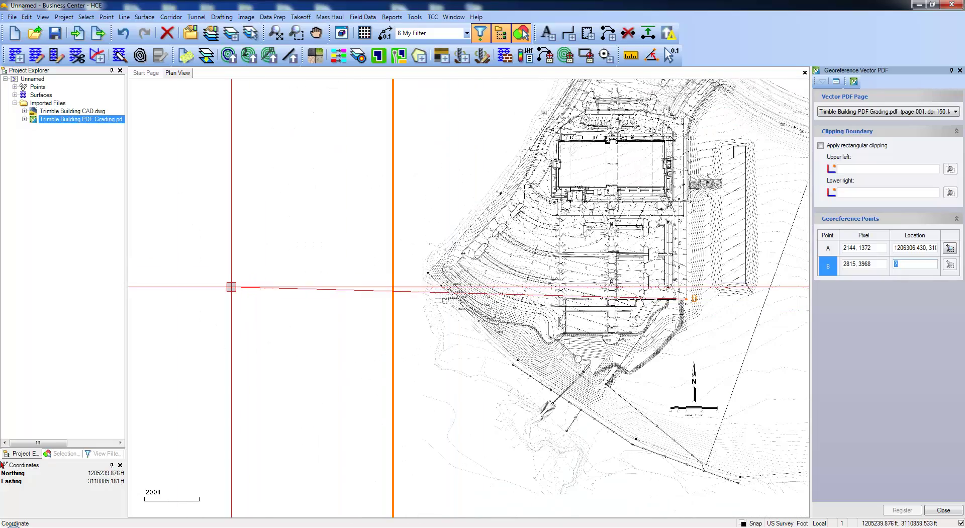
middle_click_drag(231, 287, 526, 290)
mouse_move(259, 342)
middle_mouse_down()
mouse_move(538, 341)
mouse_move(613, 351)
middle_mouse_up()
scroll(362, 200, "up", 1)
scroll(361, 202, "up", 3)
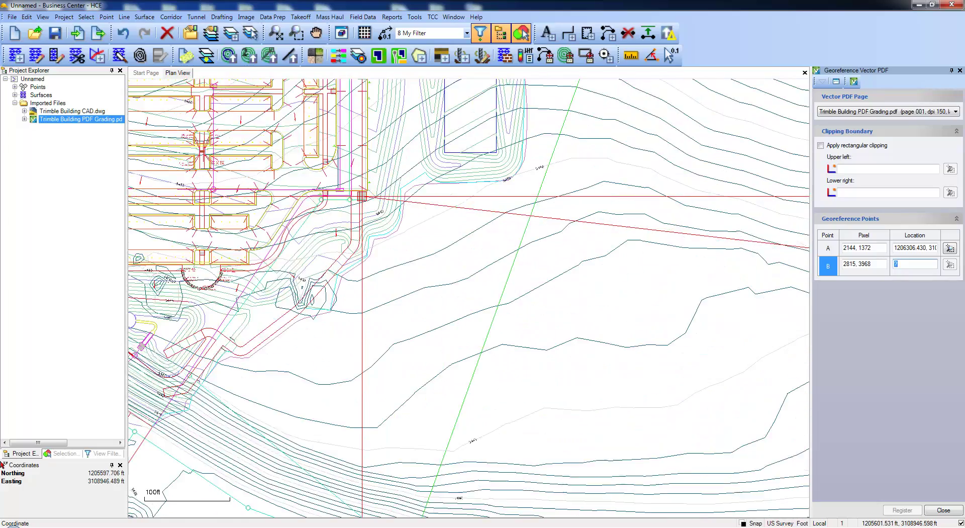
scroll(362, 180, "up", 2)
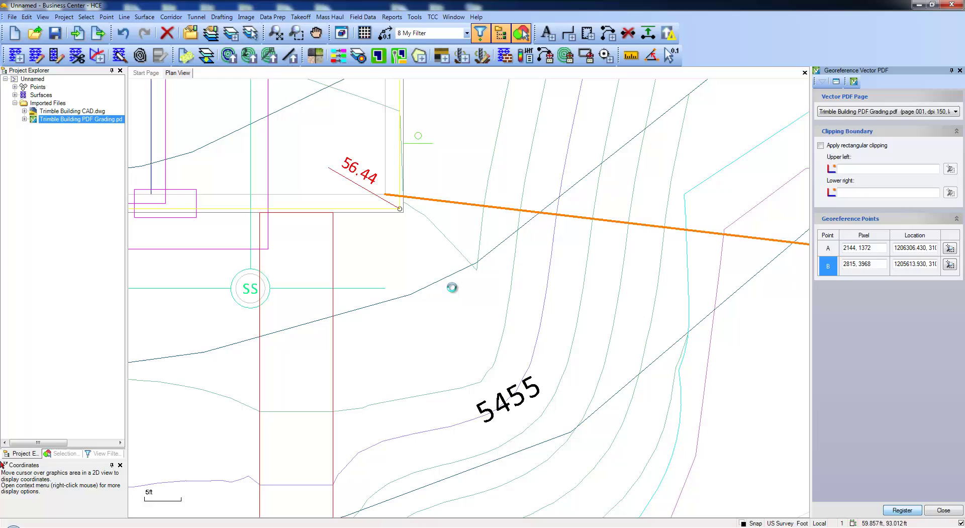
Examine how the PDF aligns with the CAD linework across the site, the parking islands and the curb corner beside the 77.62 spot elevation
middle_click(452, 288)
middle_click(452, 288)
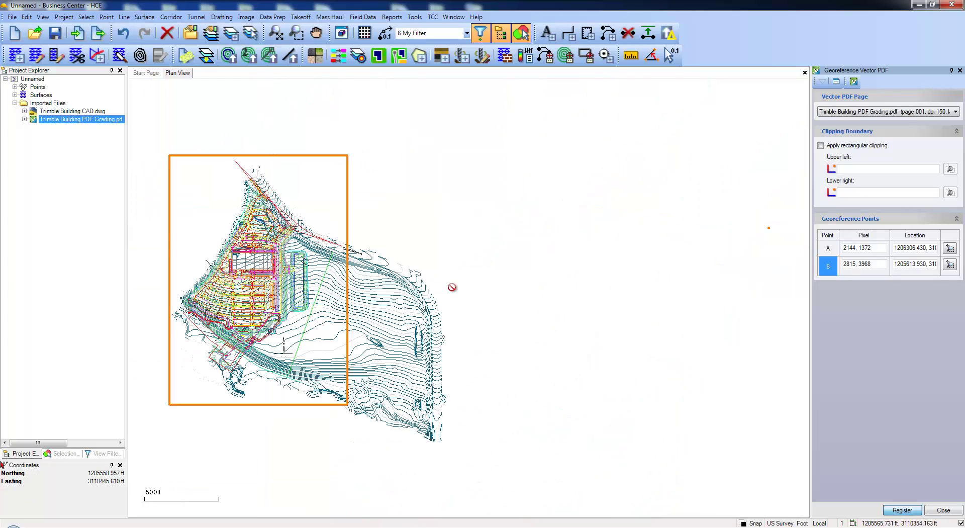
middle_click_drag(452, 287, 596, 307)
scroll(400, 304, "up", 4)
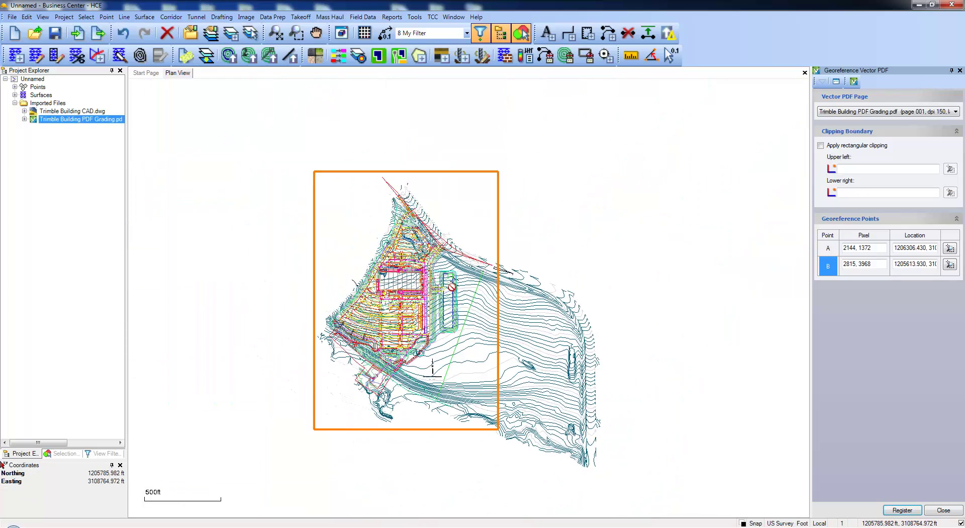
scroll(452, 287, "up", 1)
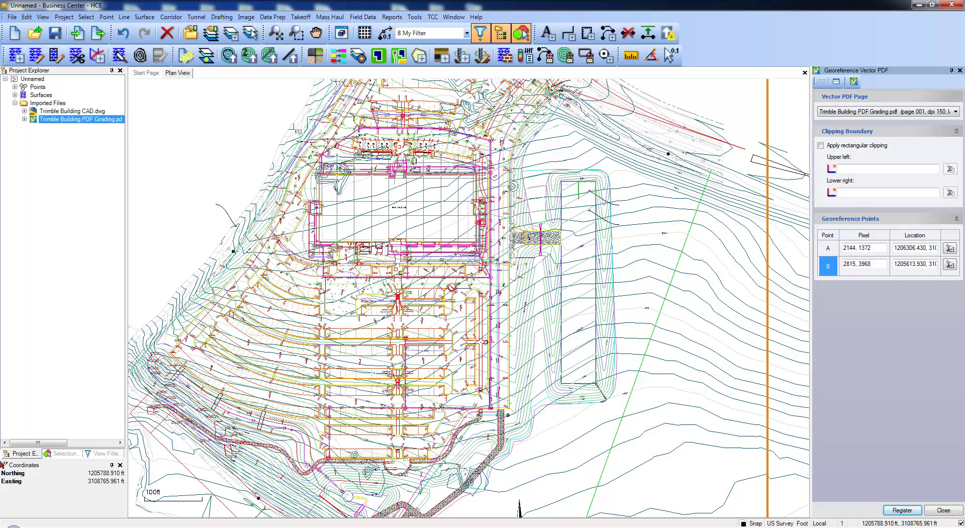
scroll(452, 287, "up", 5)
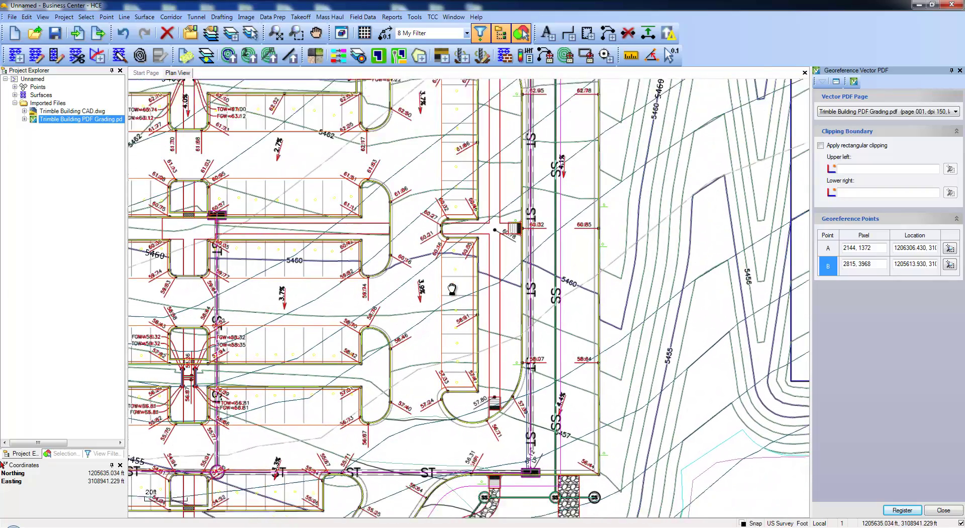
middle_click_drag(452, 289, 420, 216)
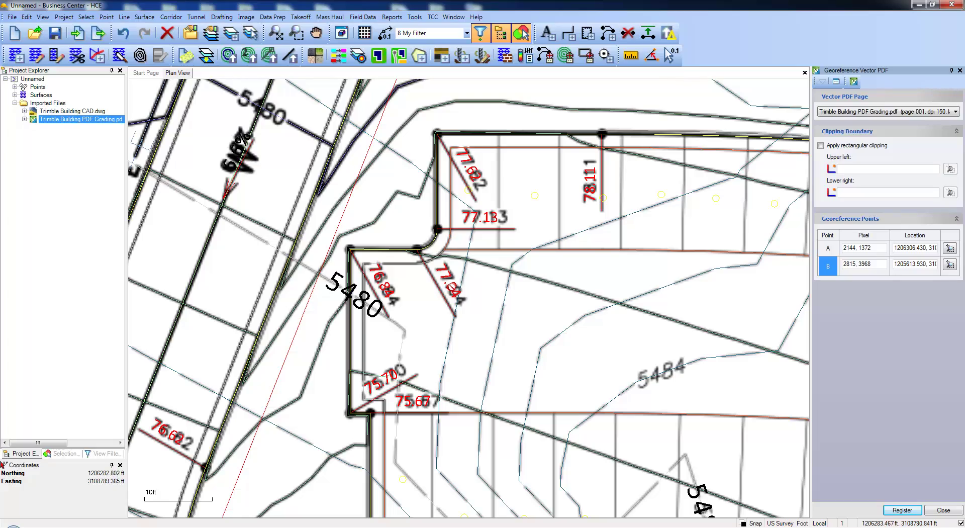
middle_click_drag(452, 287, 209, 292)
scroll(451, 288, "down", 3)
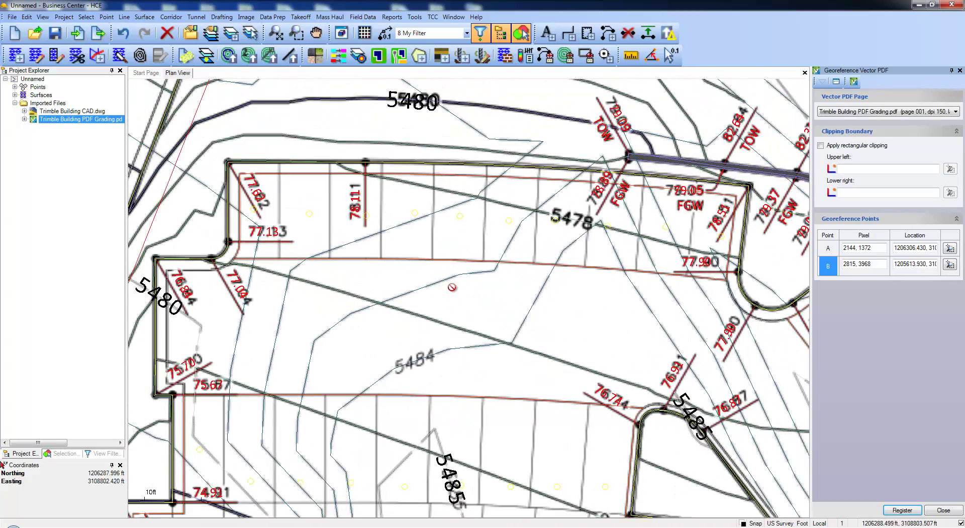